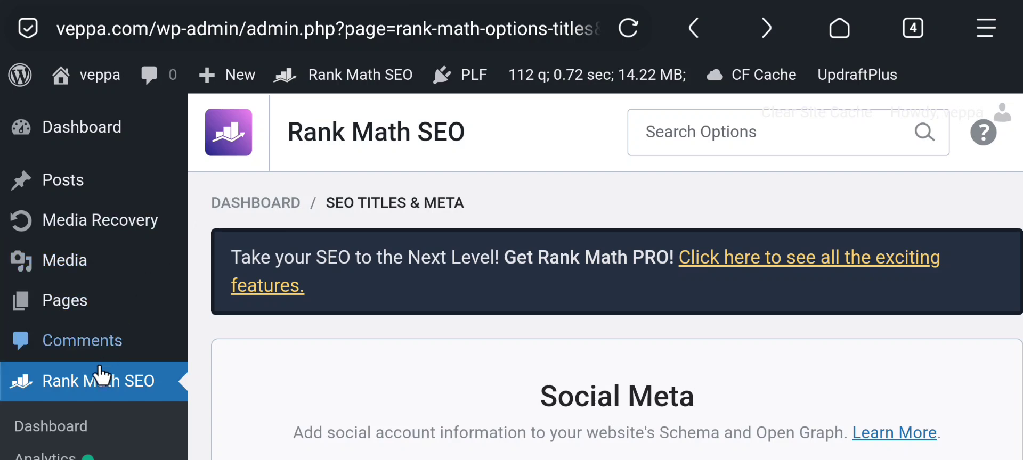
- Open the Social Meta section of Rank Math SEO's Titles & Meta settings
scroll(101, 378, "down", 3)
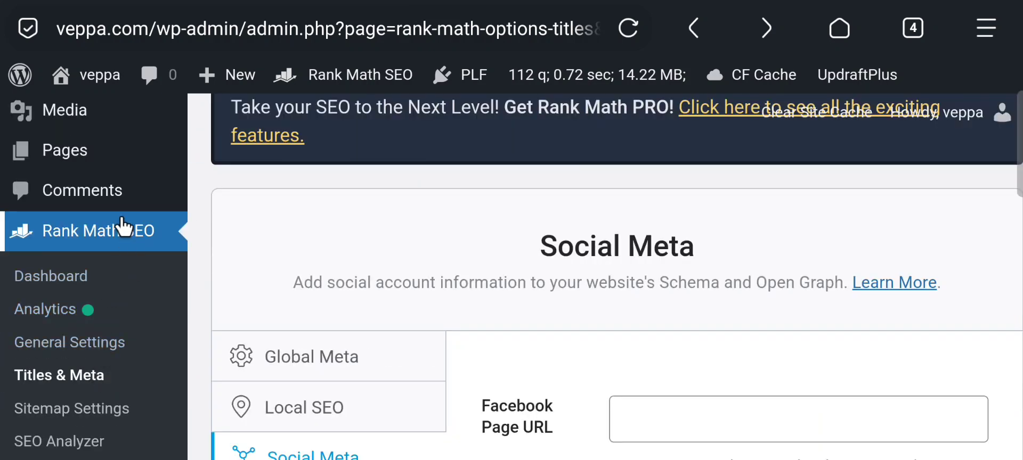
scroll(121, 227, "up", 3)
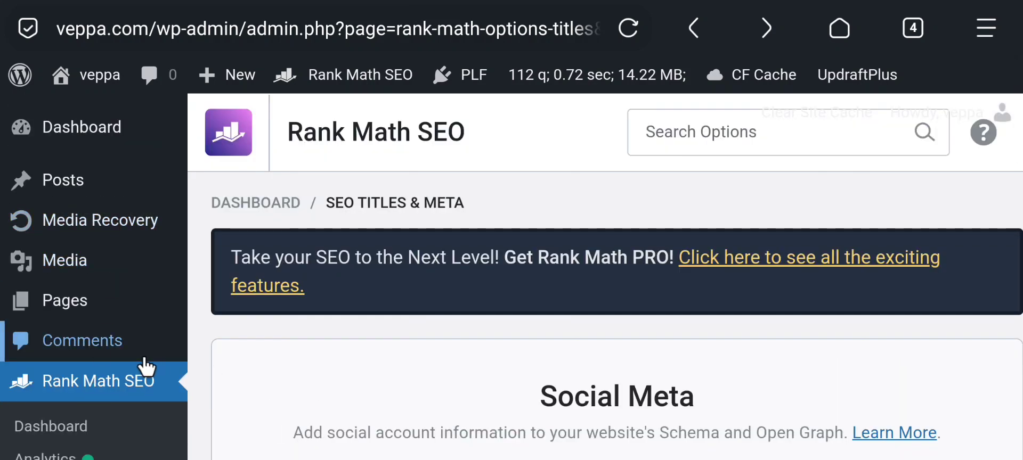
scroll(133, 362, "down", 2)
scroll(103, 326, "down", 6)
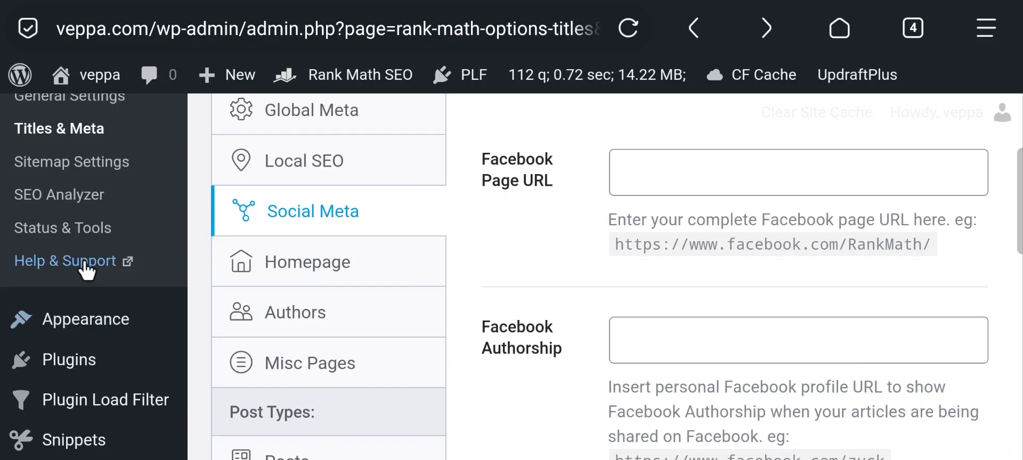
left_click(82, 131)
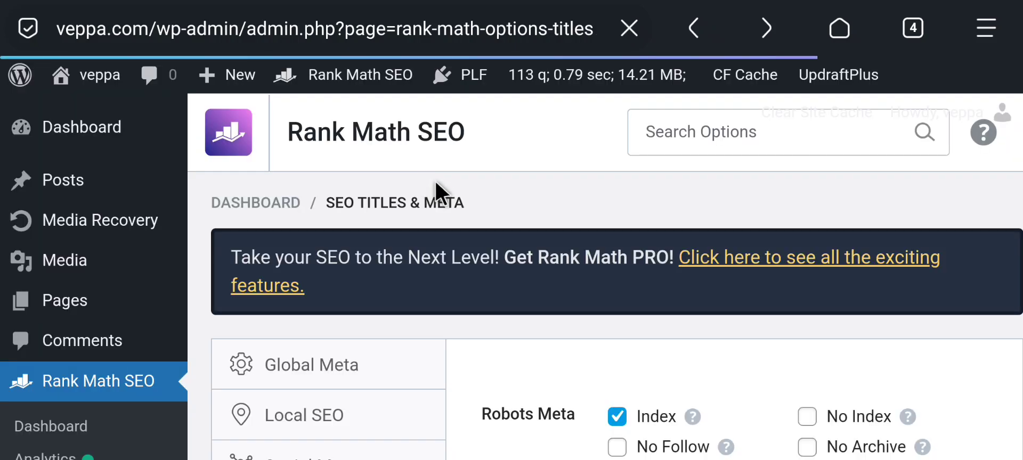
scroll(441, 319, "down", 5)
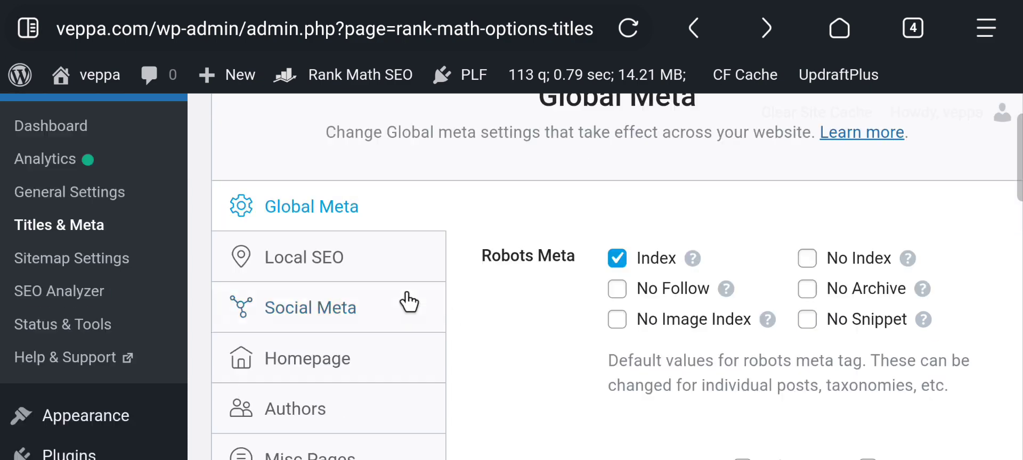
scroll(311, 412, "down", 1)
left_click(310, 243)
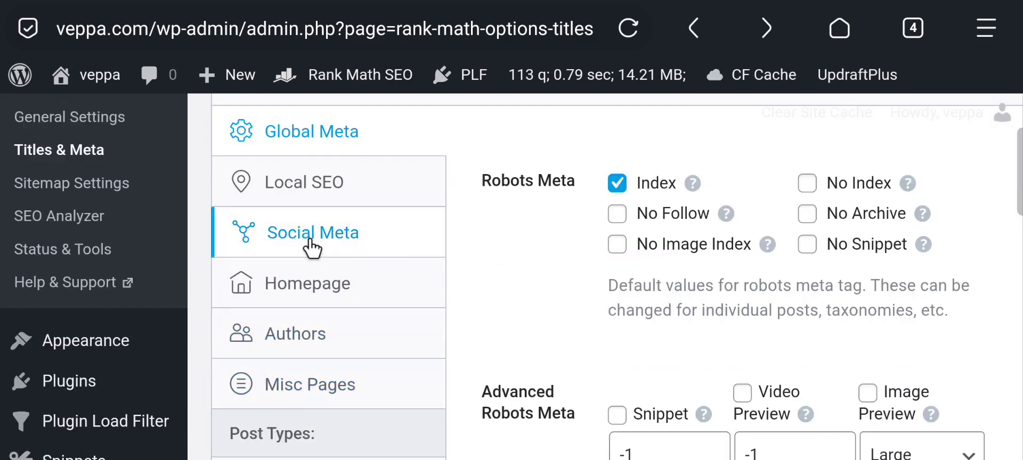
- Review the Social Meta fields from the Facebook and Twitter entries down to Additional Profiles
scroll(589, 283, "down", 10)
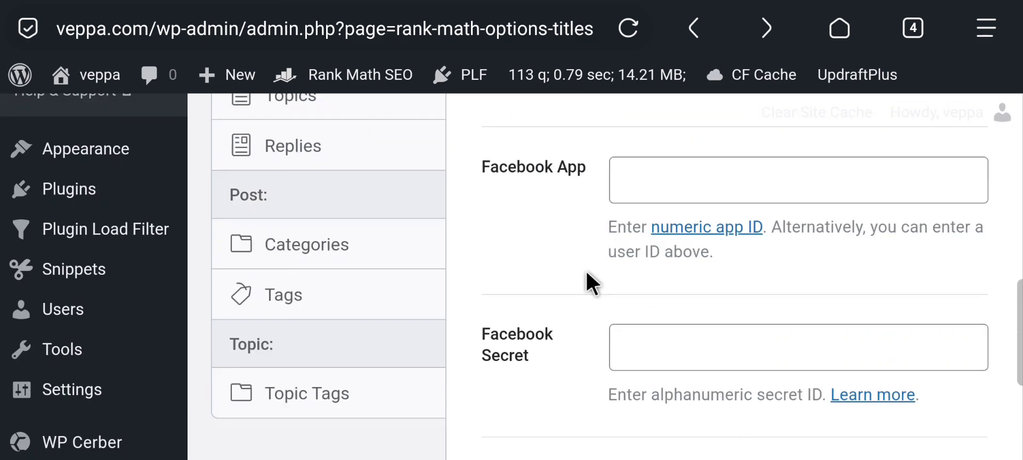
scroll(589, 282, "down", 7)
left_click(483, 229)
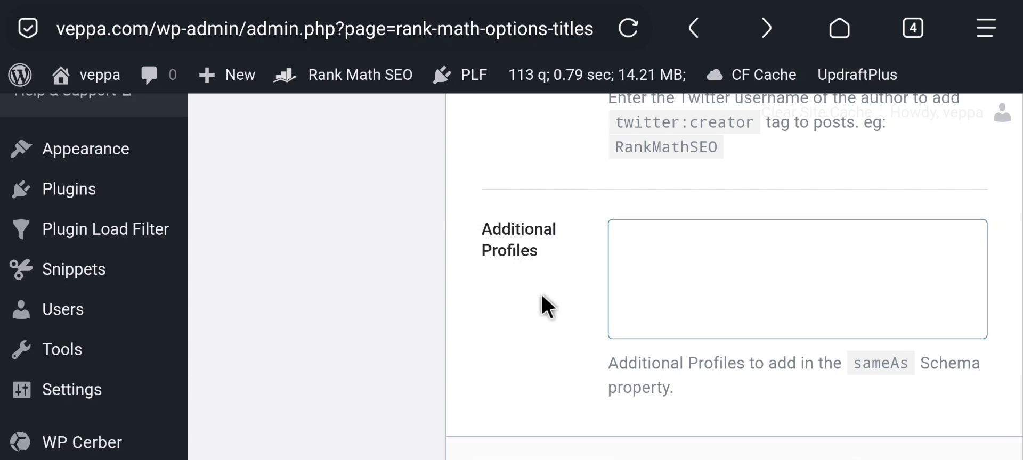
scroll(543, 303, "up", 4)
scroll(570, 289, "up", 4)
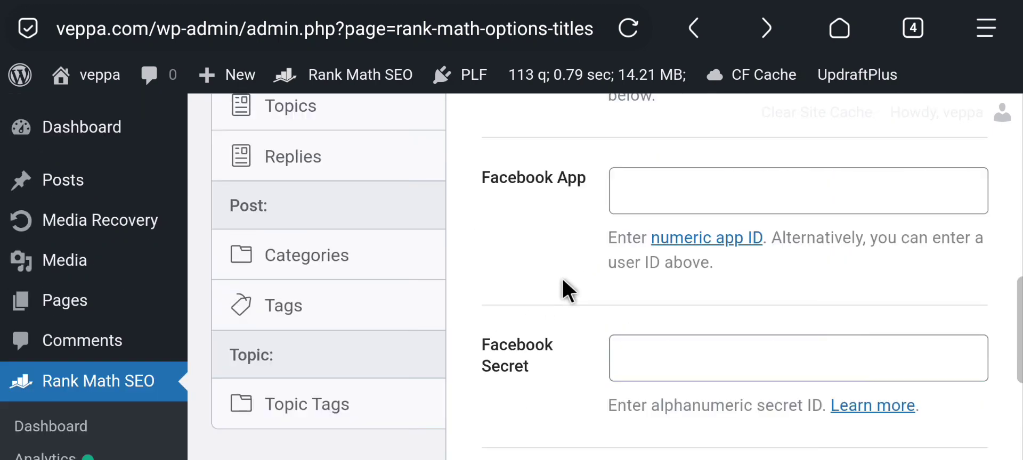
scroll(591, 288, "down", 3)
scroll(588, 301, "down", 4)
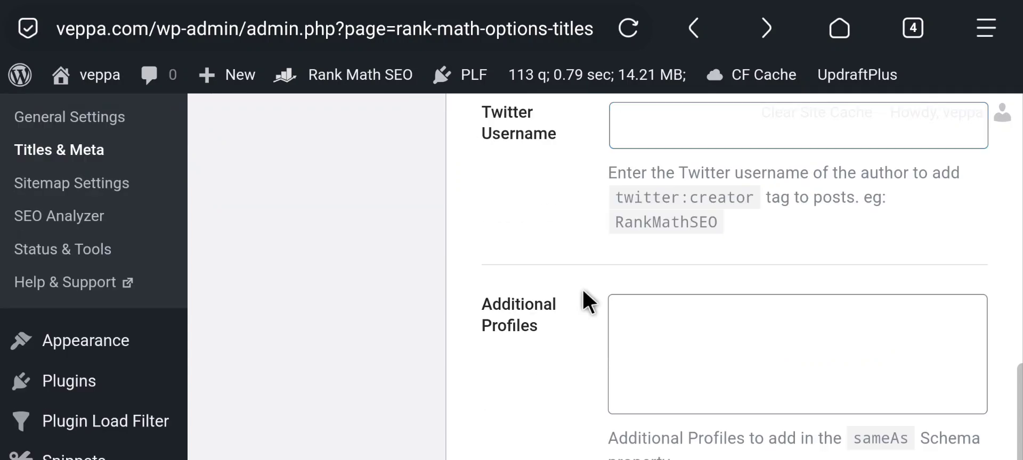
scroll(576, 293, "up", 3)
scroll(563, 291, "down", 6)
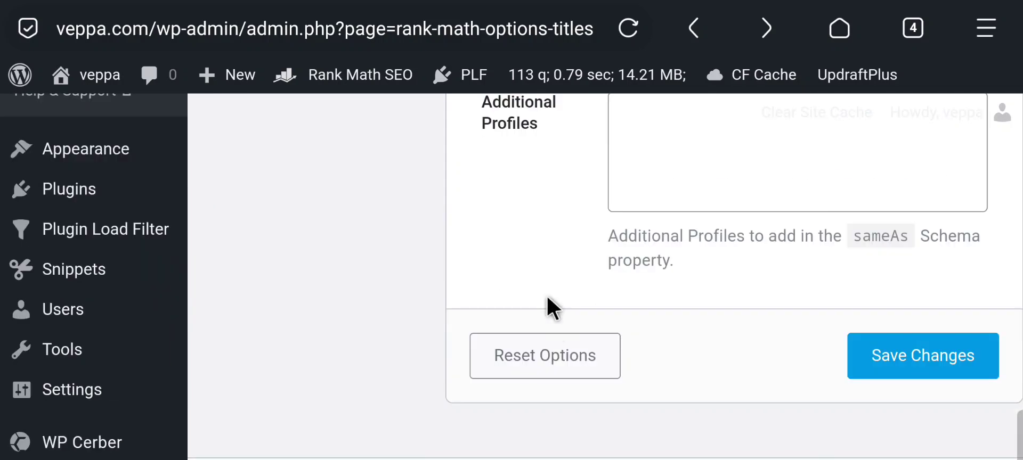
left_click(618, 250)
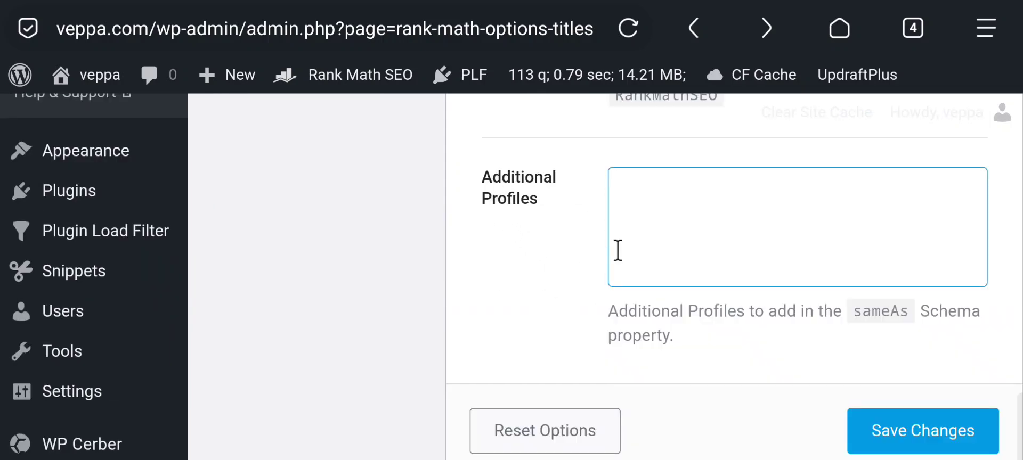
- Switch to the veppa YouTube channel page and open the channel's About details
left_click(913, 27)
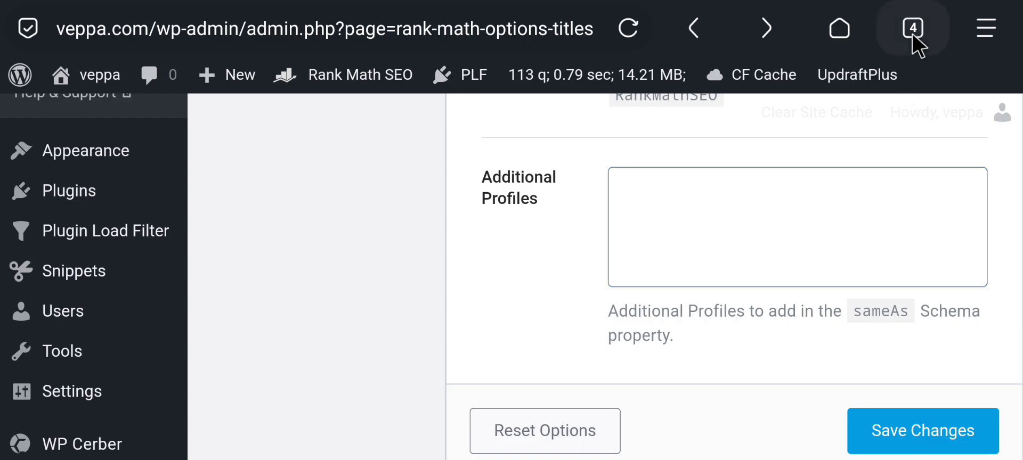
left_click(677, 155)
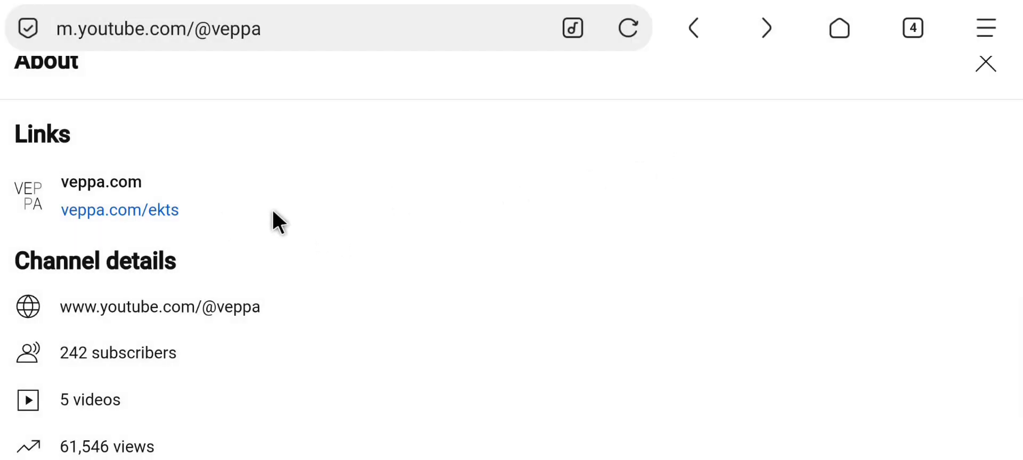
scroll(273, 210, "up", 6)
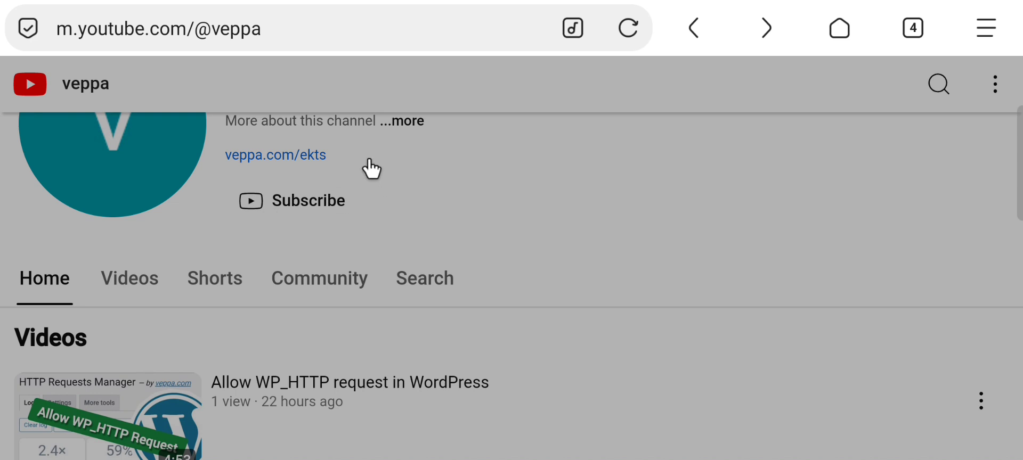
left_click(454, 217)
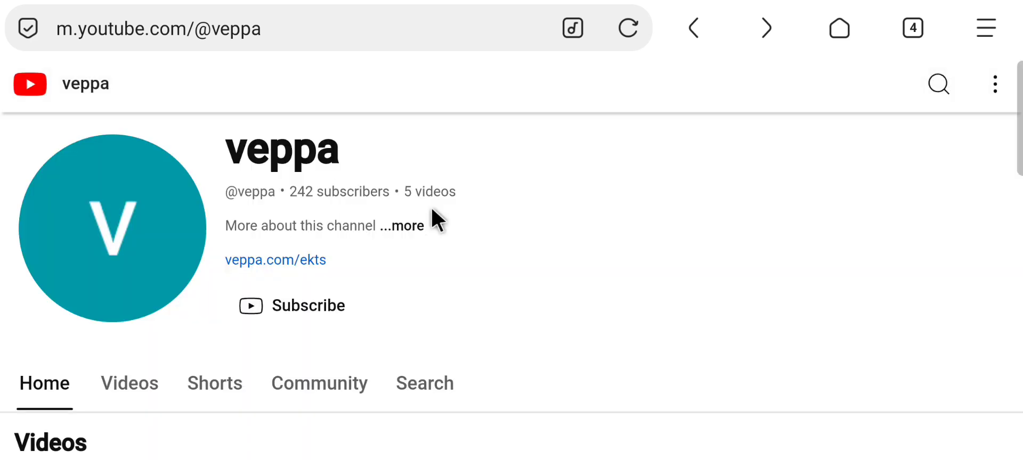
left_click(416, 234)
scroll(273, 343, "down", 3)
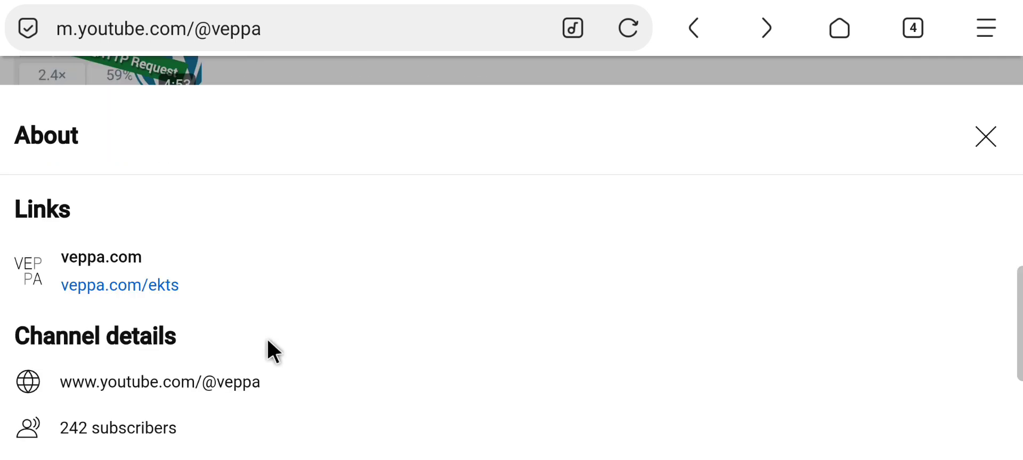
scroll(264, 342, "down", 2)
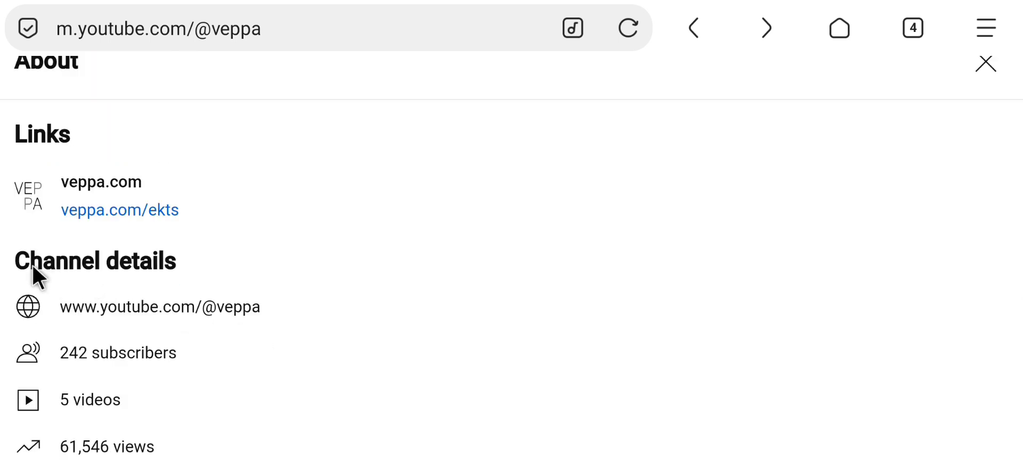
- Copy the YouTube channel's link from the channel details
right_click(238, 311)
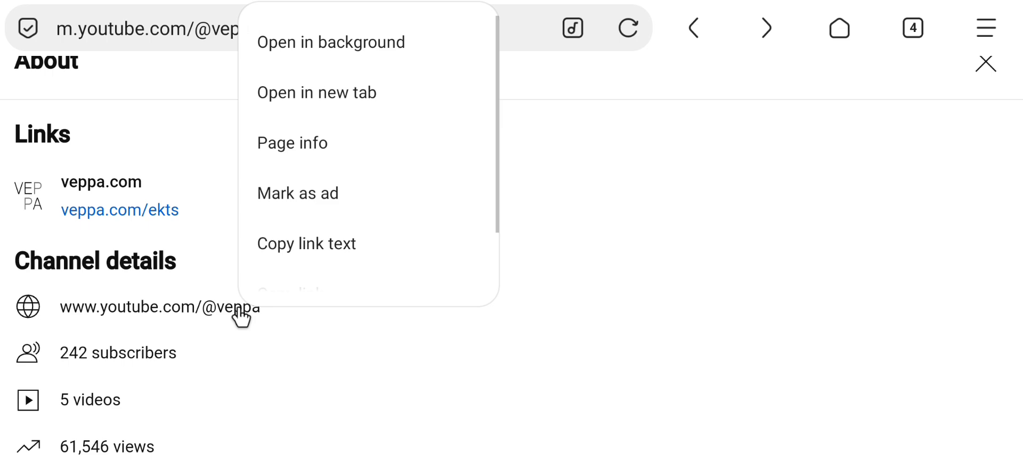
scroll(331, 201, "down", 2)
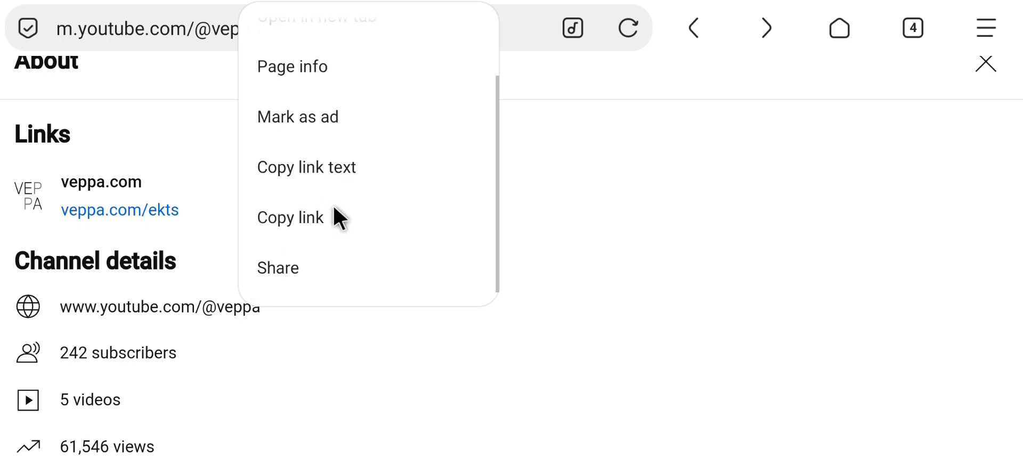
left_click(305, 219)
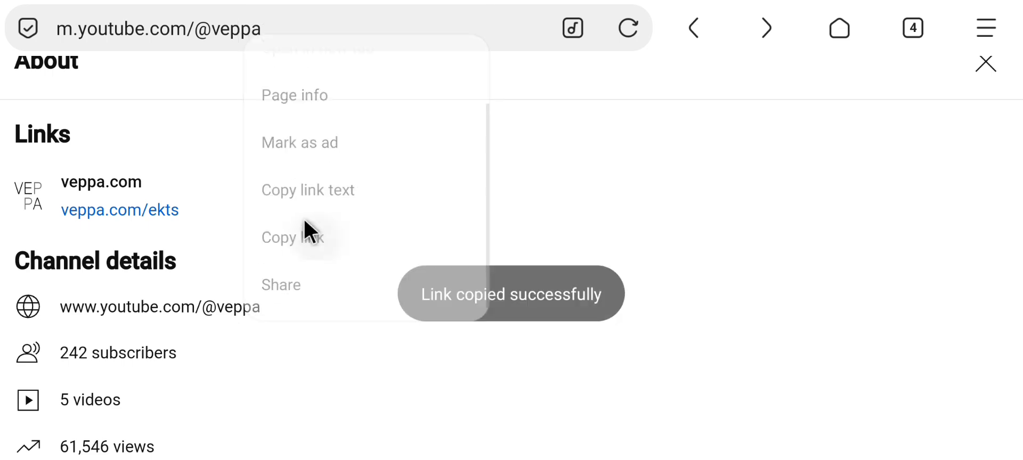
left_click(913, 28)
left_click(662, 99)
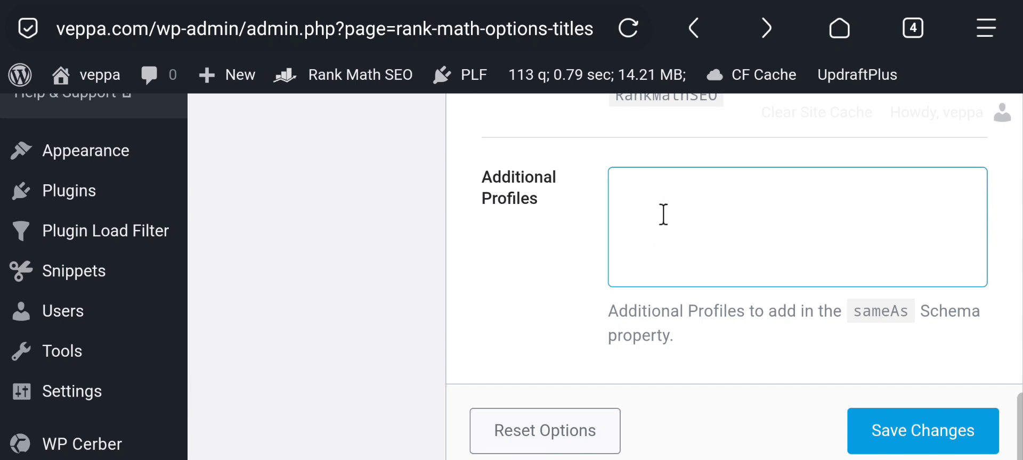
left_click(659, 207)
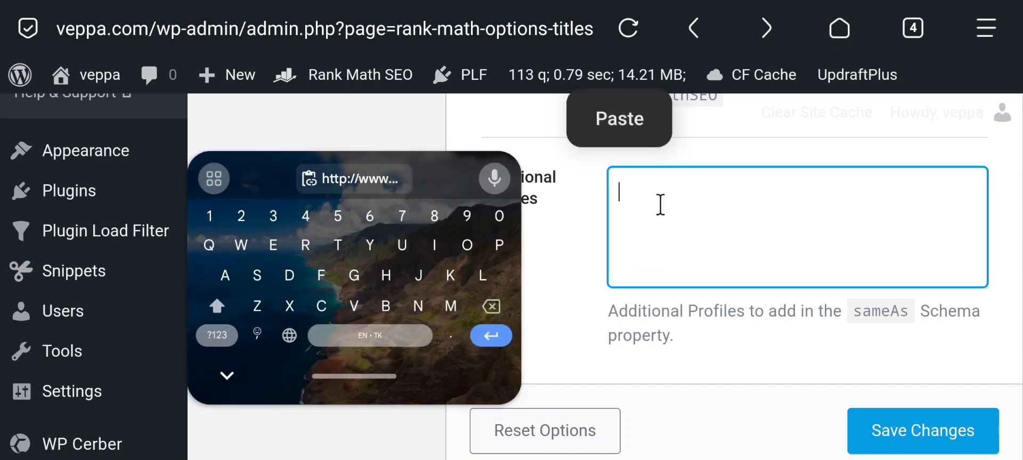
left_click(622, 129)
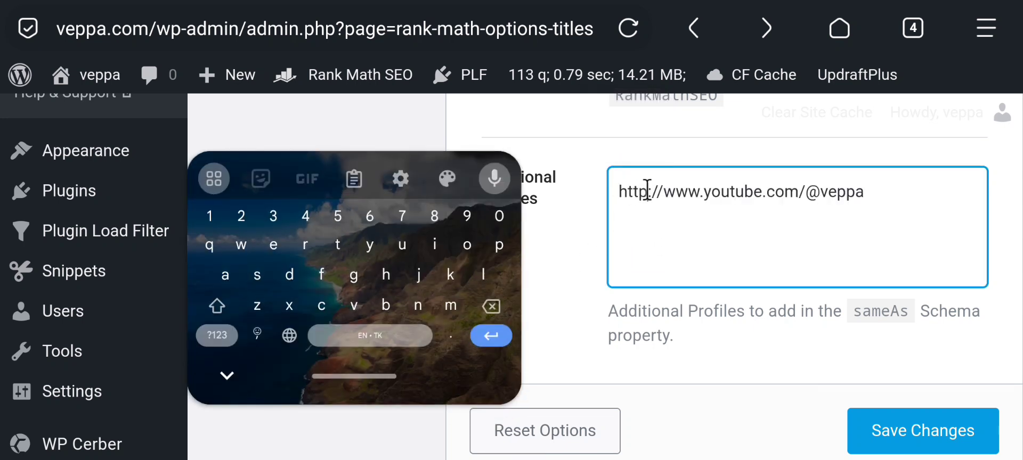
left_click(647, 190)
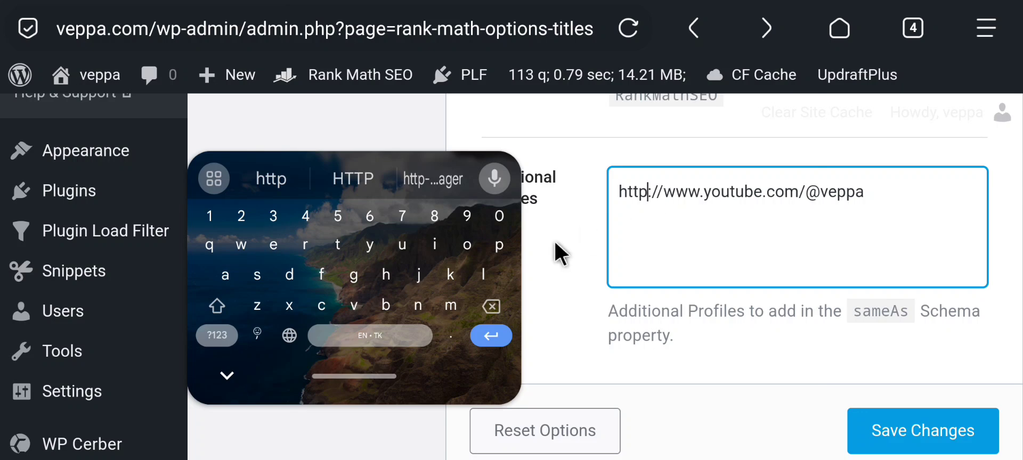
left_click(257, 276)
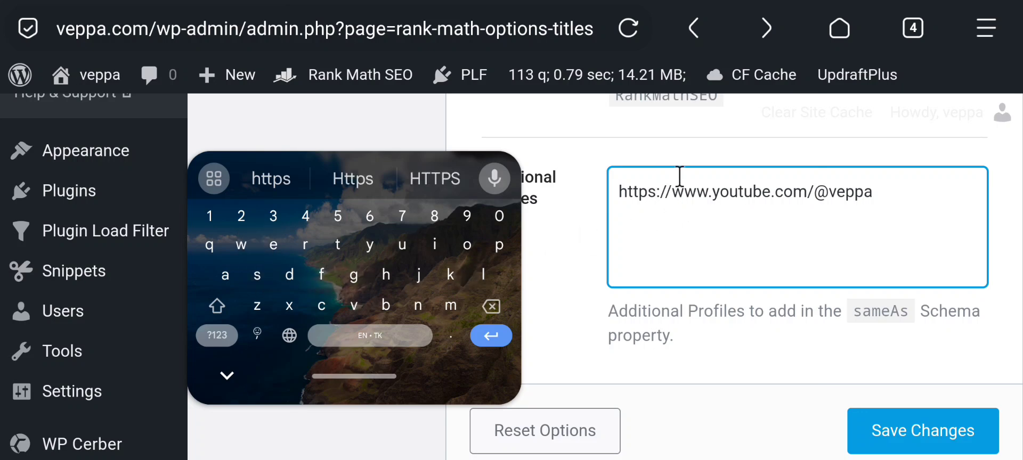
left_click(567, 239)
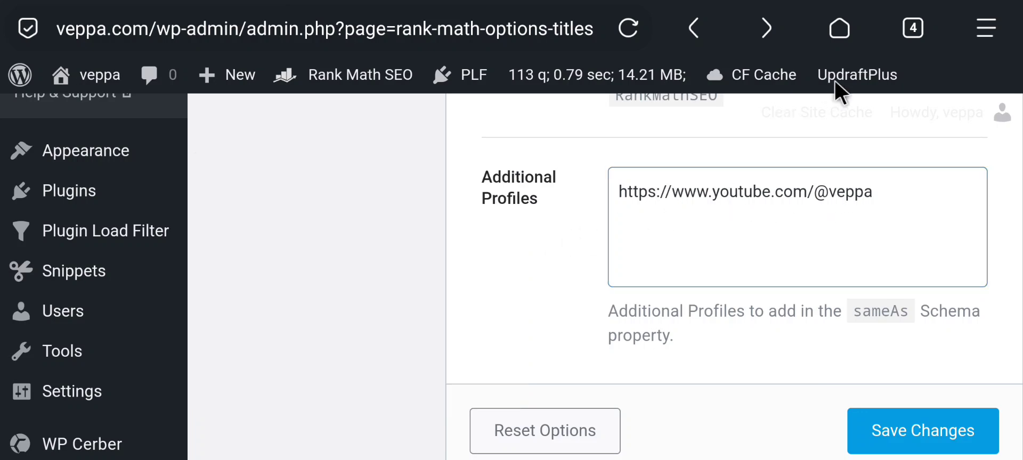
left_click(913, 29)
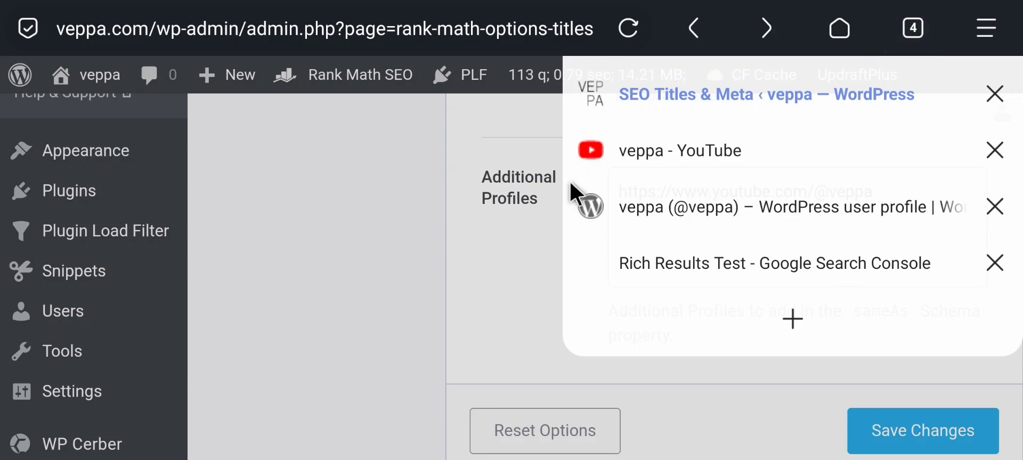
left_click(778, 214)
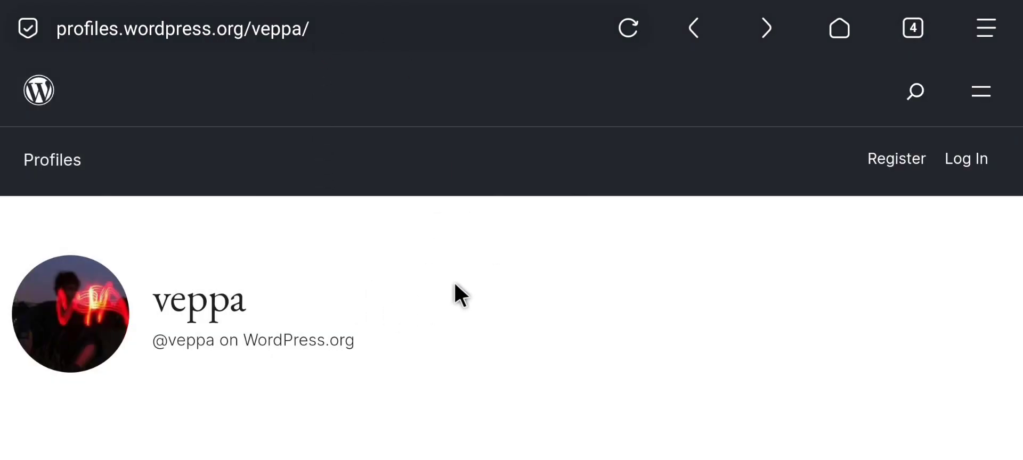
left_click(253, 29)
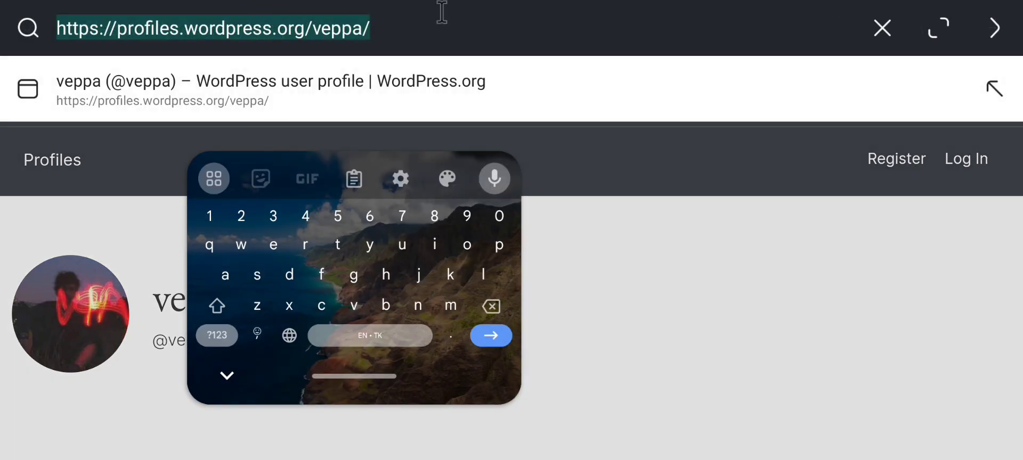
right_click(346, 31)
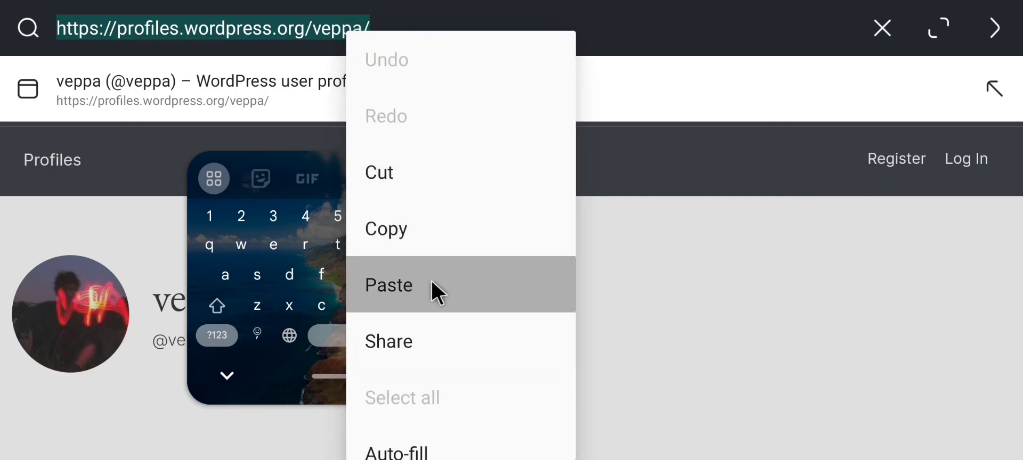
left_click(431, 217)
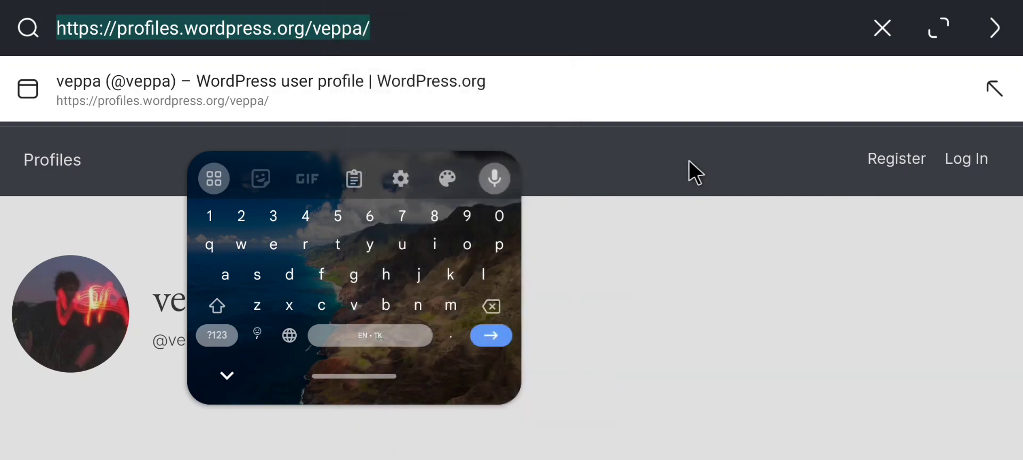
left_click(663, 300)
- Look through the WordPress.org profile's contribution history and activity list
scroll(439, 344, "down", 10)
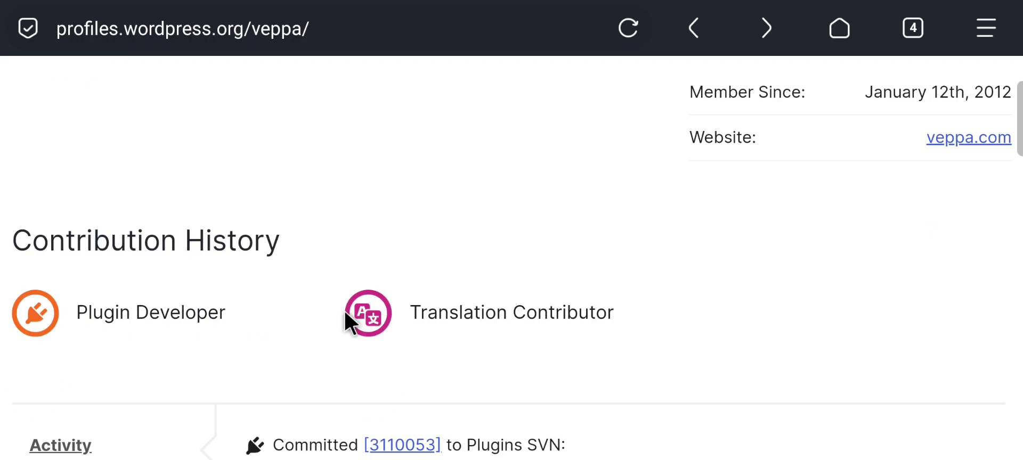
scroll(429, 279, "up", 8)
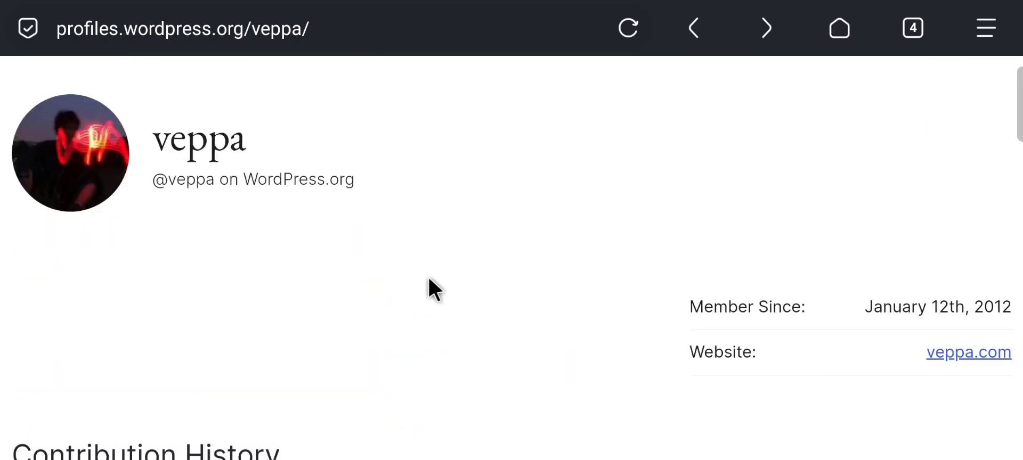
scroll(429, 277, "down", 10)
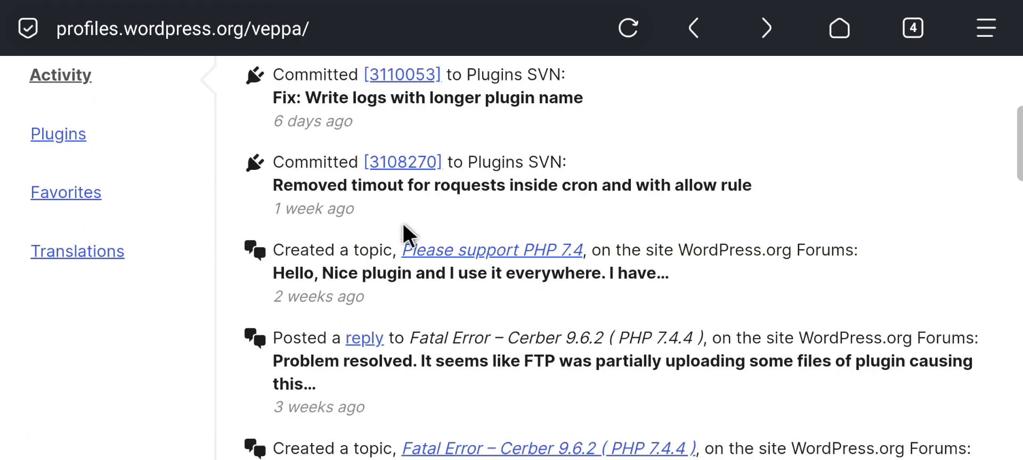
scroll(502, 154, "up", 2)
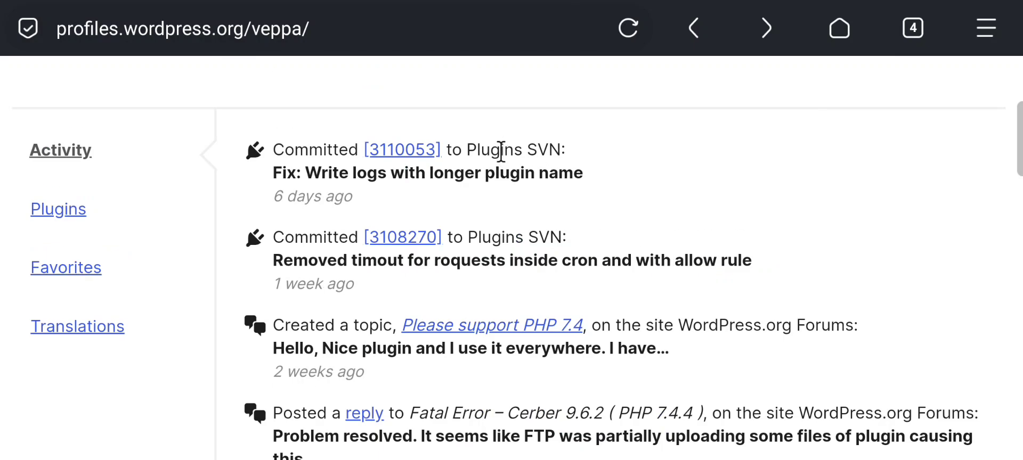
scroll(571, 188, "up", 10)
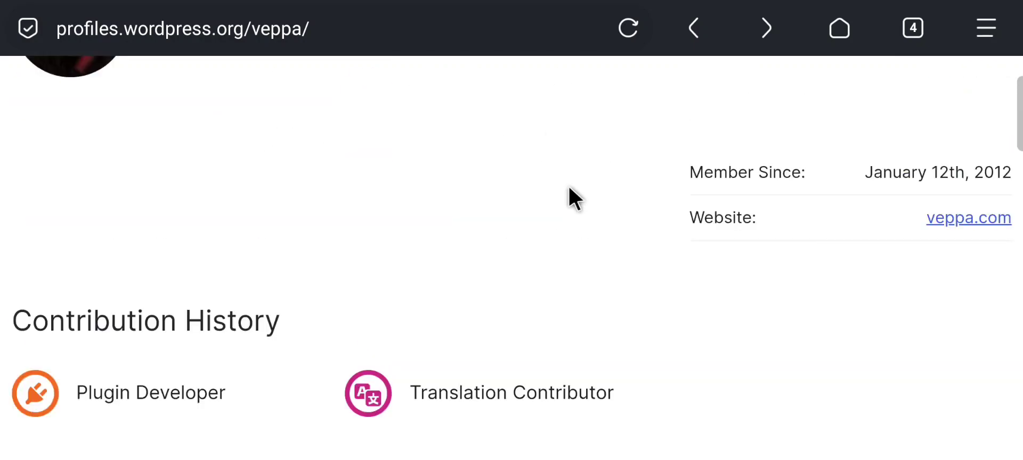
scroll(568, 187, "up", 6)
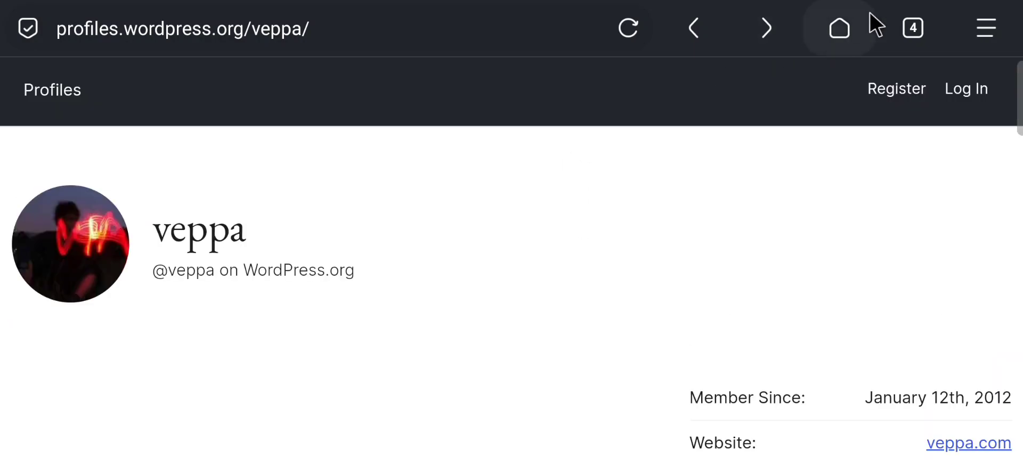
left_click(910, 29)
left_click(685, 91)
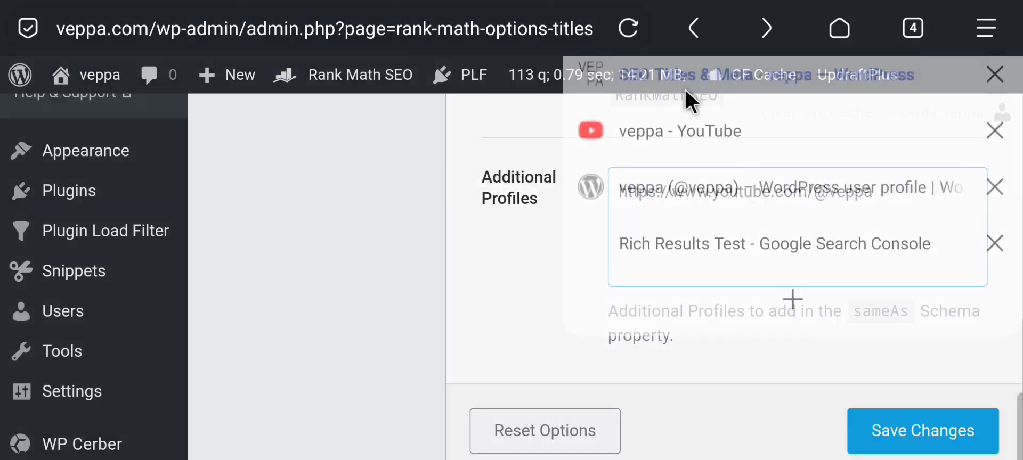
left_click(883, 190)
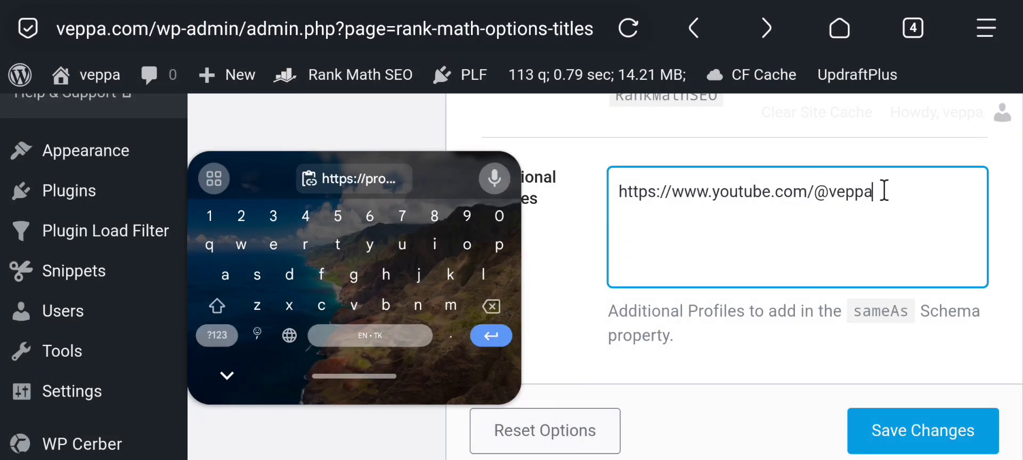
left_click(490, 336)
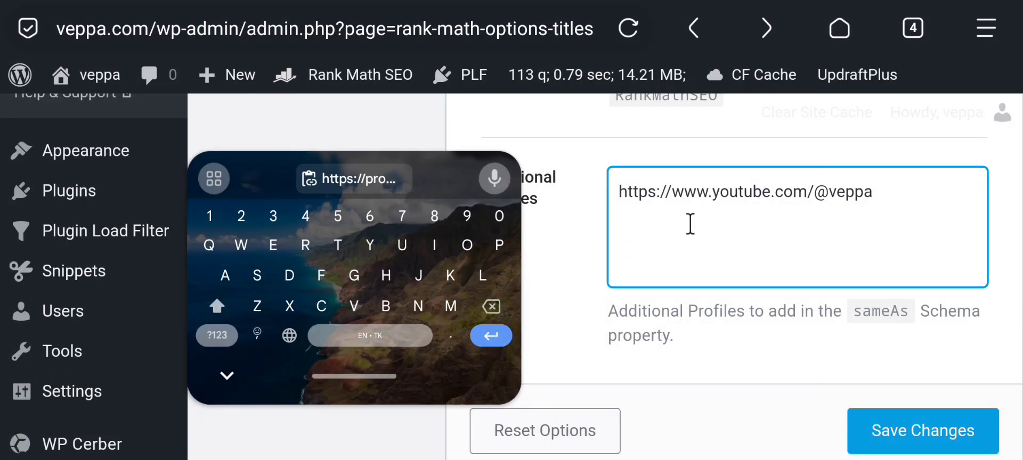
left_click(685, 222)
left_click(564, 150)
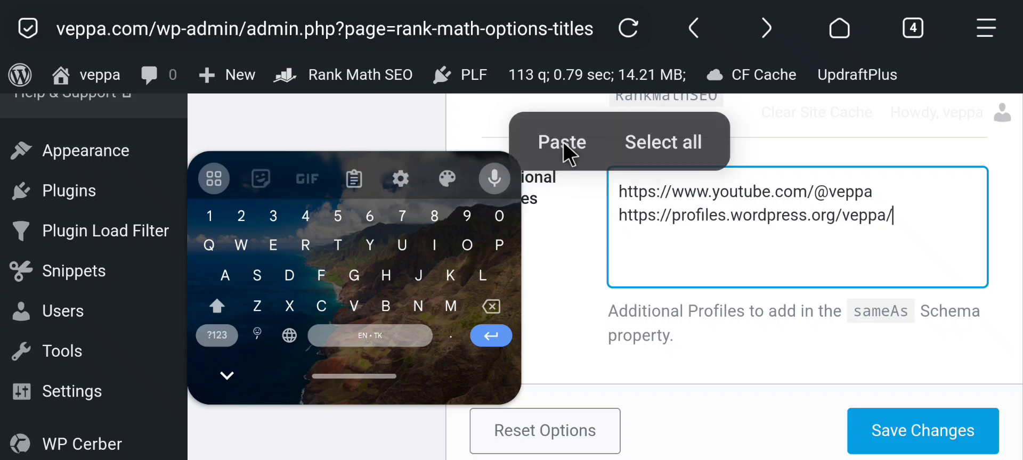
left_click(589, 254)
left_click(703, 208)
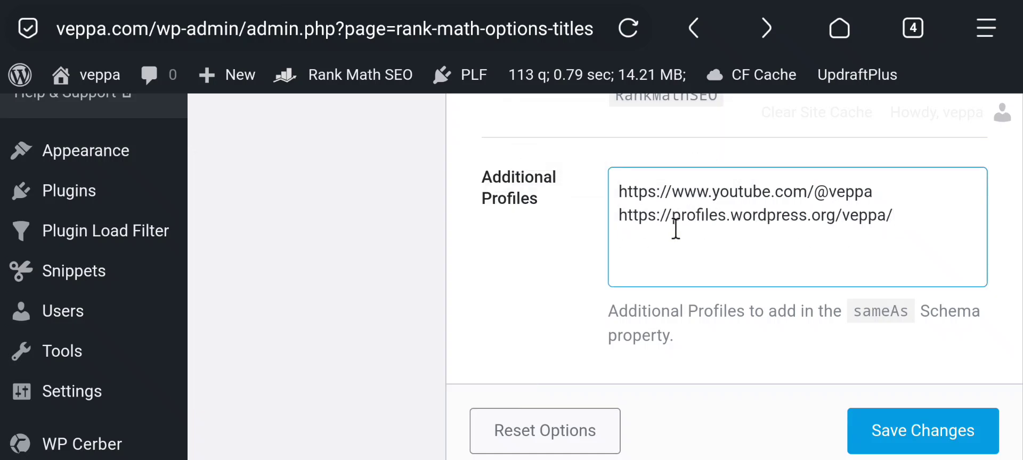
left_click(538, 243)
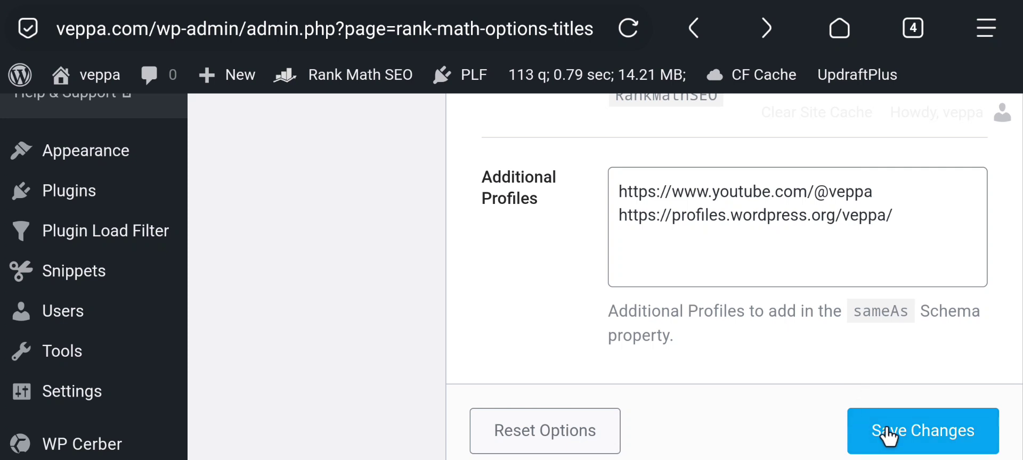
- Save the SEO Titles & Meta changes and look over the reloaded Social Meta settings
left_click(888, 438)
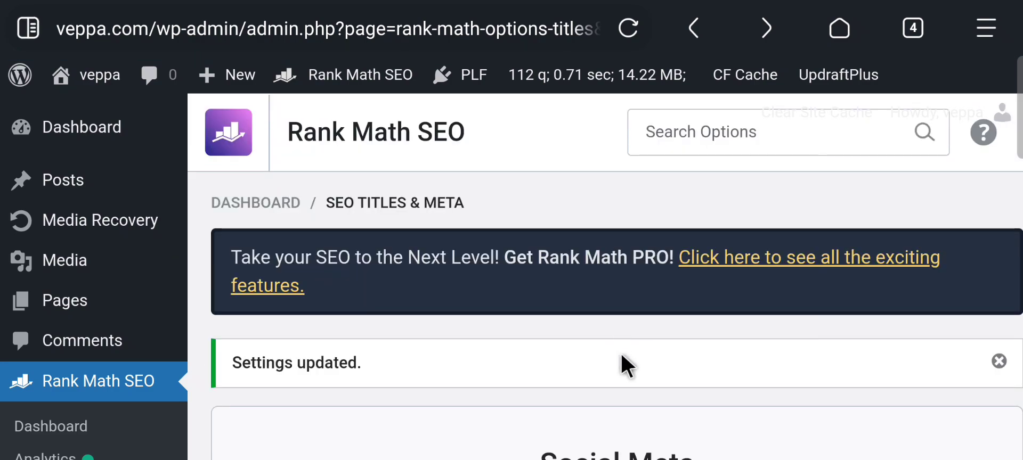
scroll(623, 365, "down", 5)
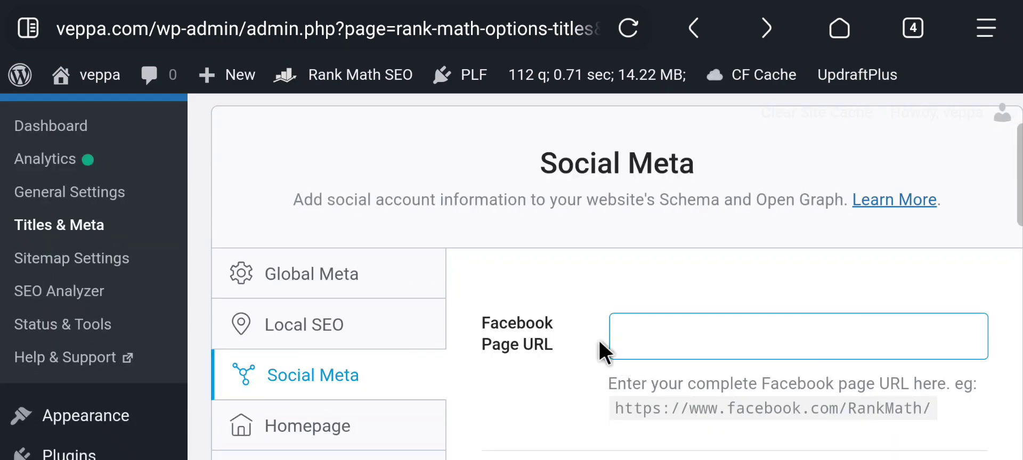
scroll(598, 349, "down", 4)
scroll(599, 352, "down", 5)
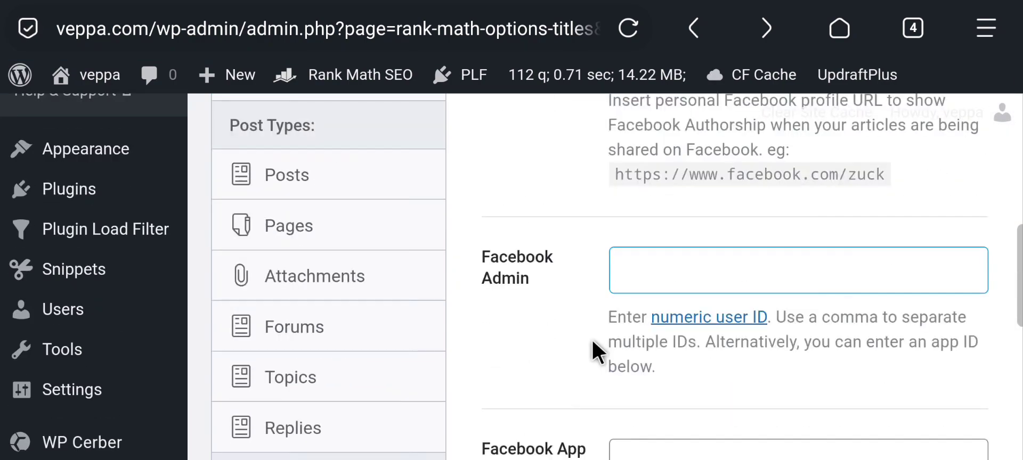
scroll(598, 351, "down", 5)
scroll(590, 347, "up", 18)
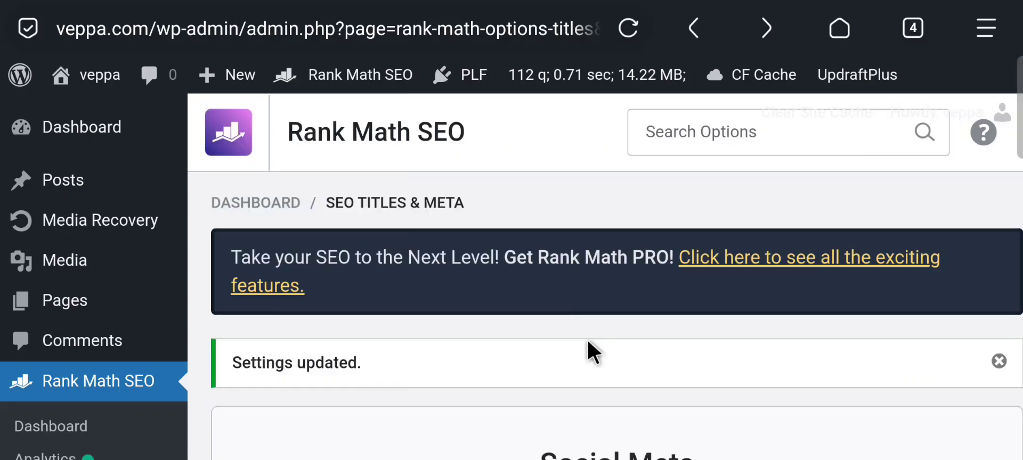
left_click(913, 28)
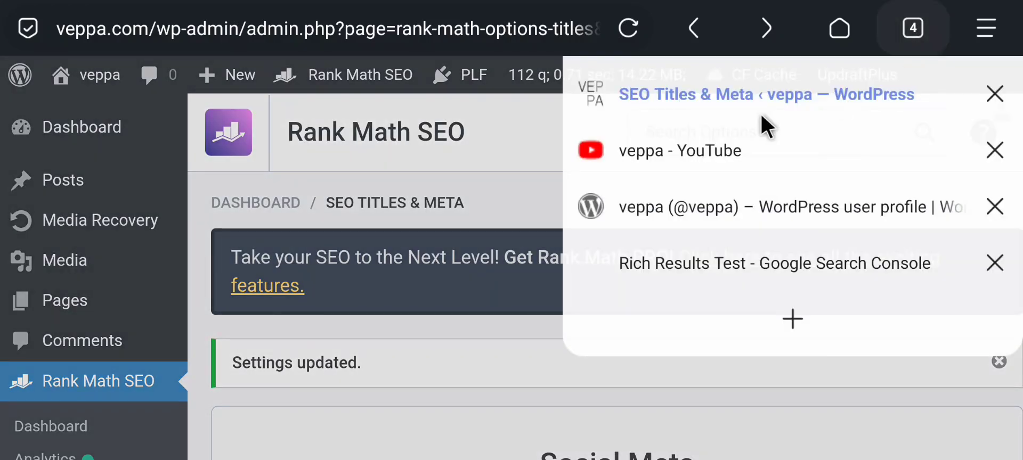
left_click(702, 277)
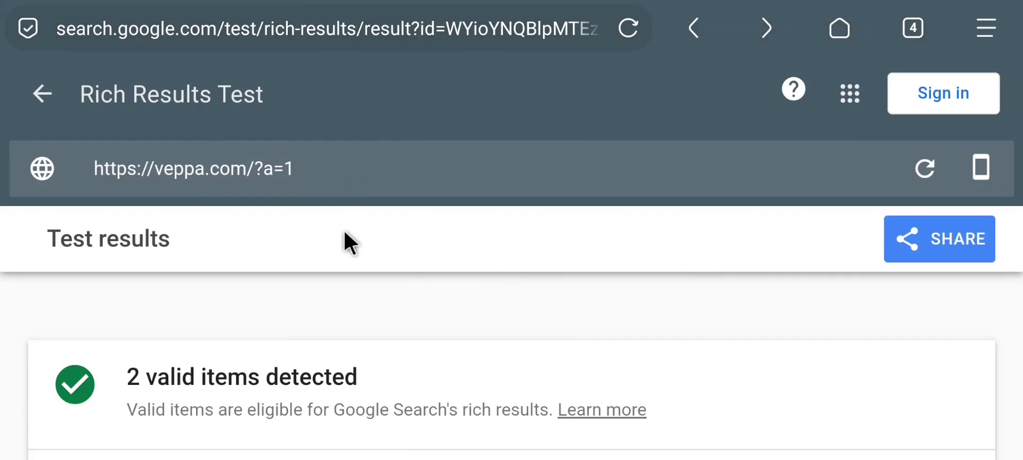
scroll(263, 292, "down", 5)
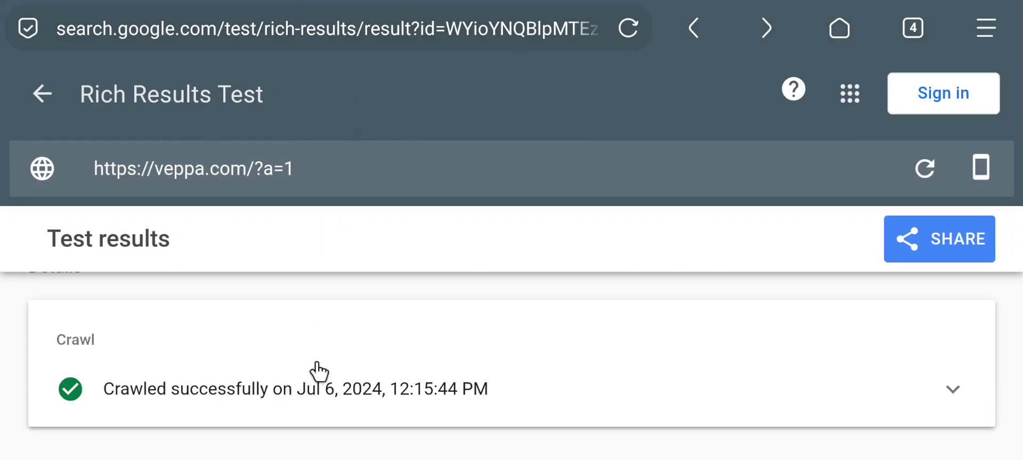
scroll(261, 362, "up", 5)
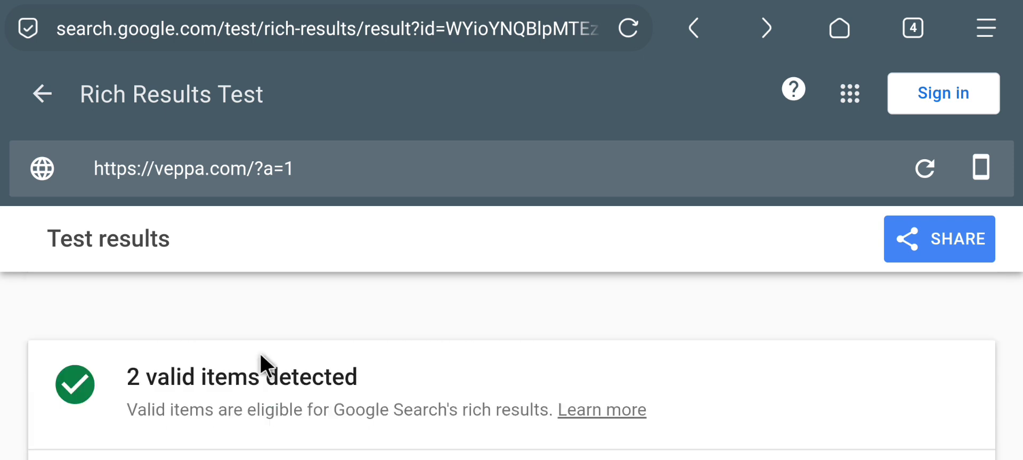
scroll(311, 363, "down", 5)
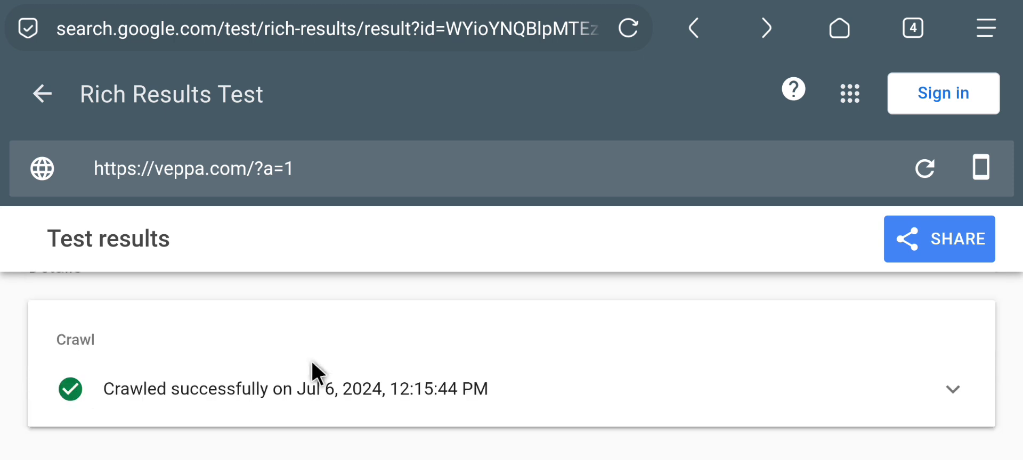
scroll(316, 373, "down", 2)
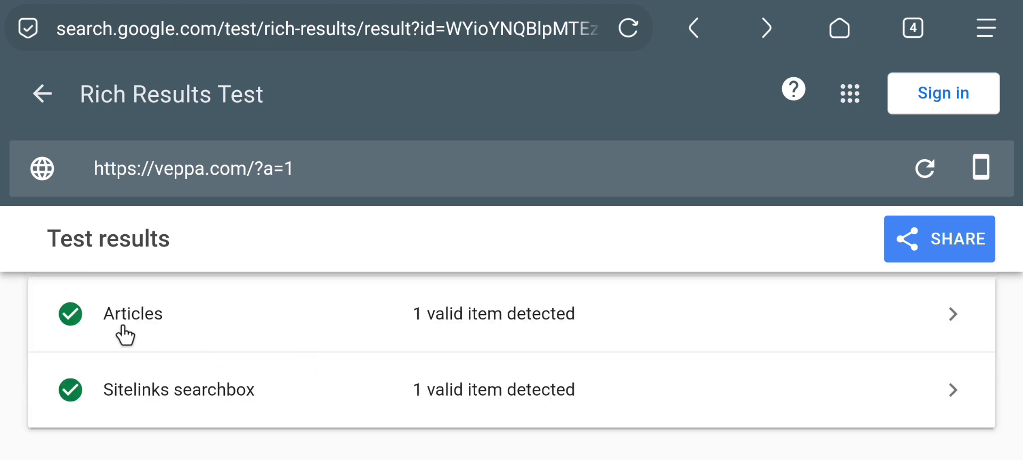
- Open the Articles result and expand the detected item "Business ideas, software projects & case studies"
left_click(473, 321)
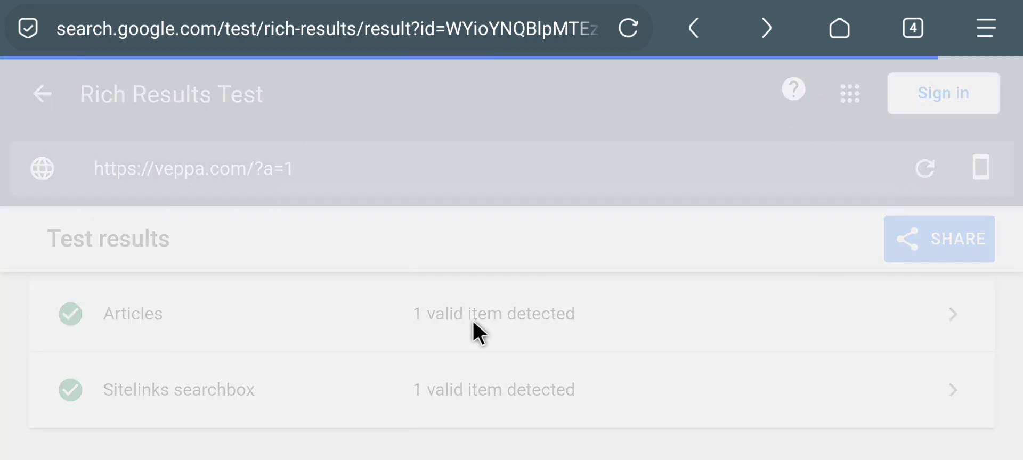
scroll(601, 342, "down", 5)
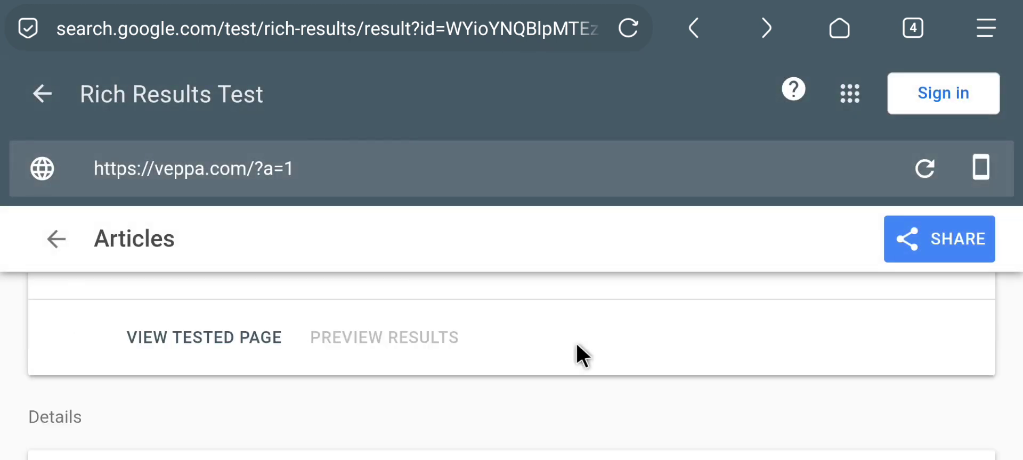
scroll(563, 373, "down", 5)
scroll(563, 376, "up", 1)
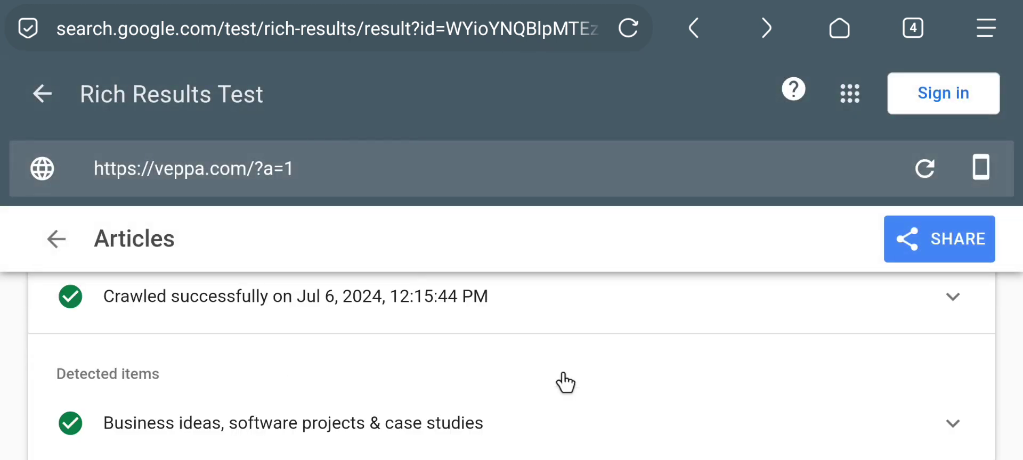
left_click(499, 426)
- Examine the article's publisher details, checking its type, id, name and sameAs profile links
scroll(499, 426, "down", 10)
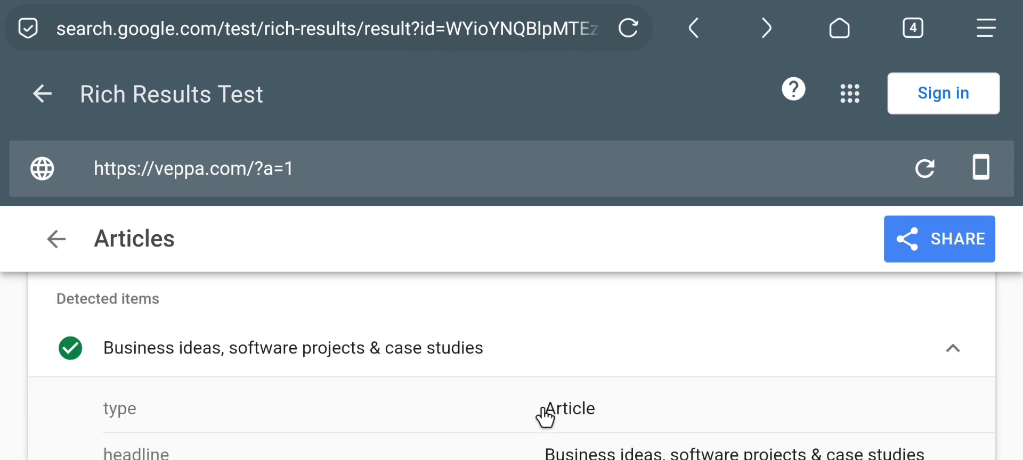
scroll(470, 400, "down", 8)
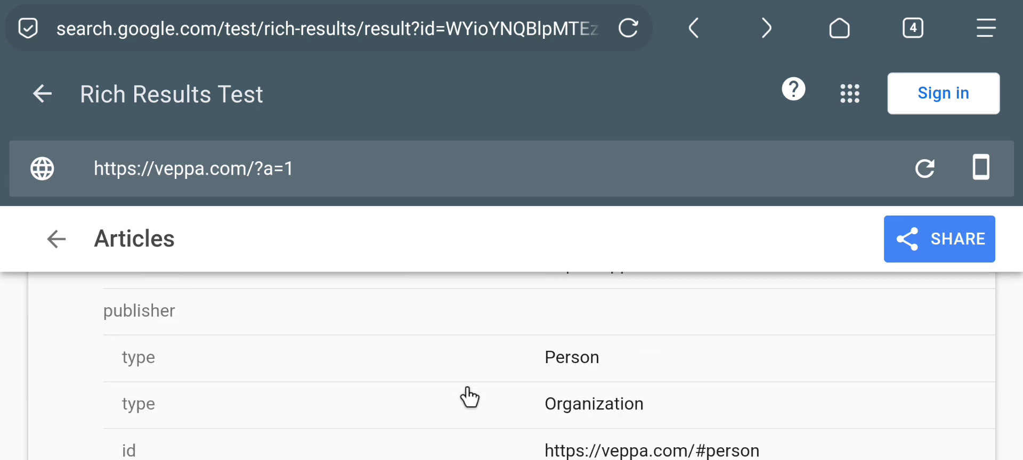
scroll(469, 398, "down", 3)
scroll(468, 396, "down", 1)
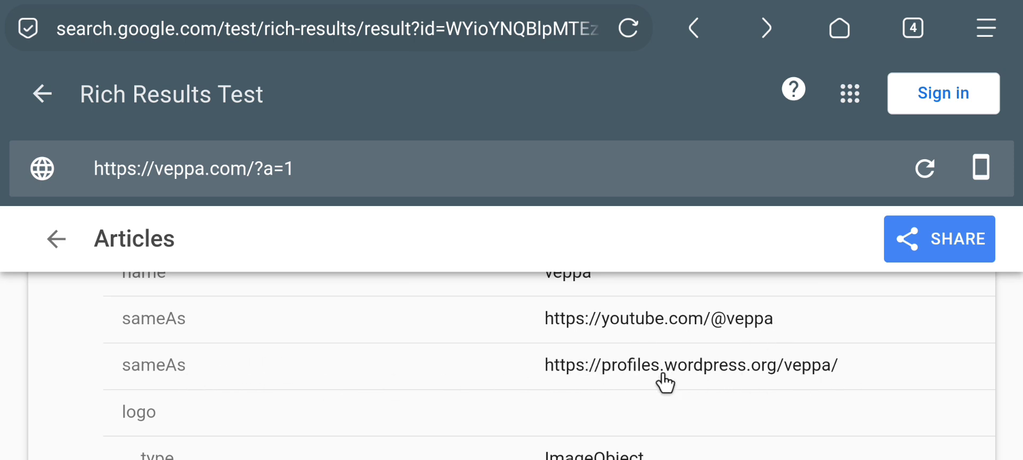
scroll(413, 338, "up", 2)
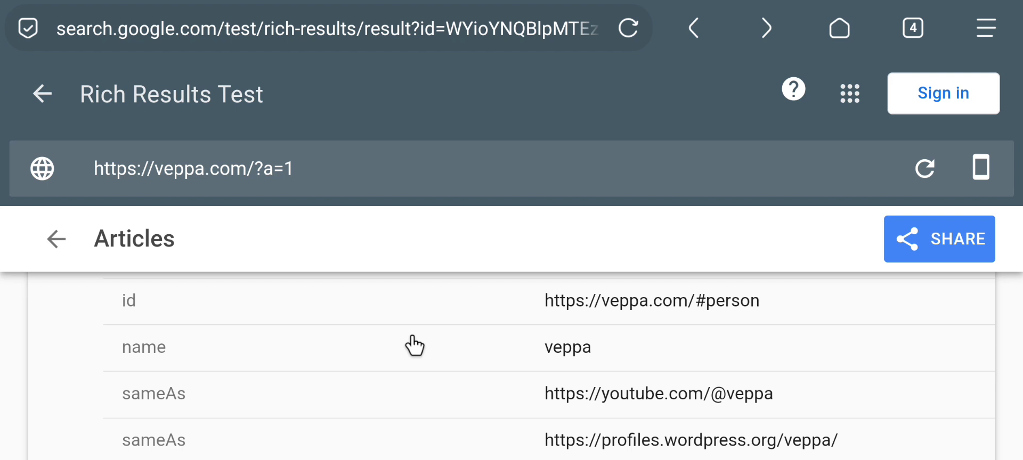
scroll(415, 346, "up", 2)
scroll(463, 373, "up", 2)
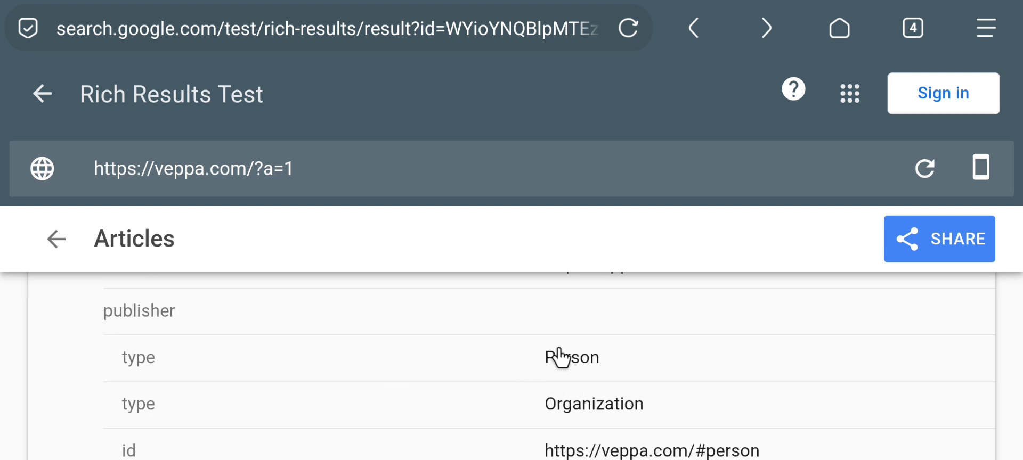
scroll(559, 358, "down", 4)
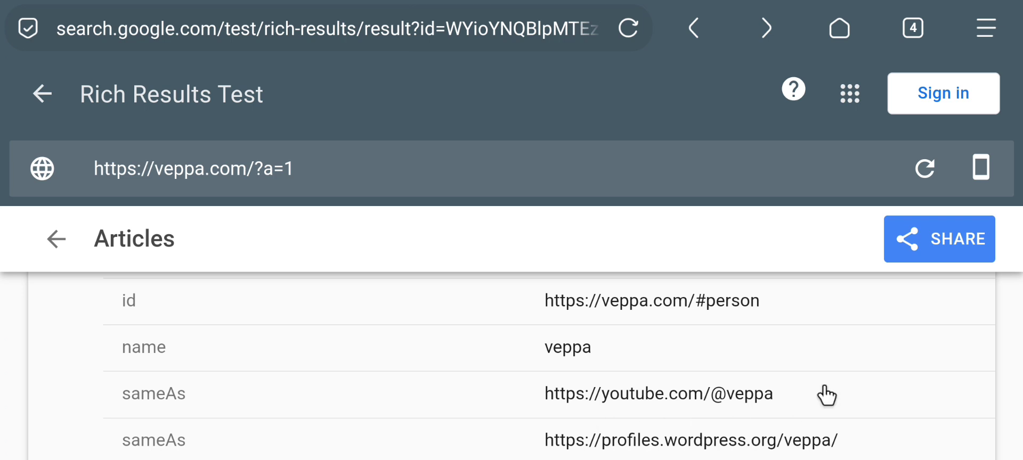